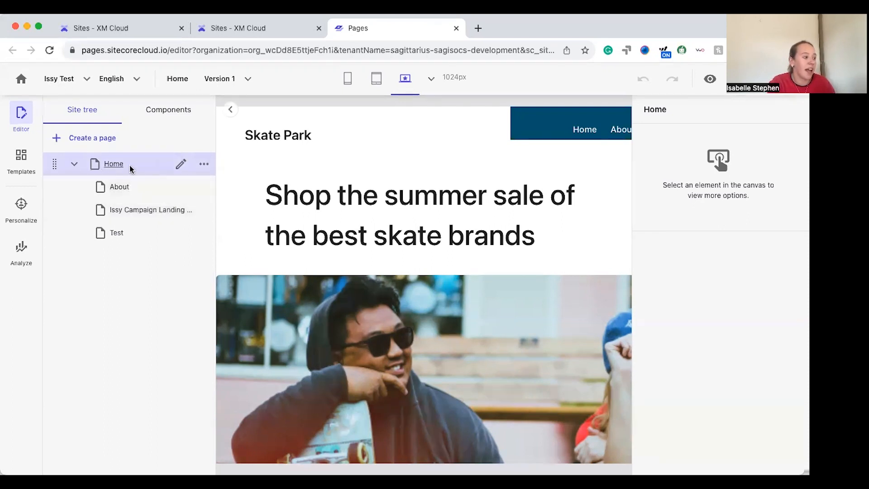
Look through the Home page's banner, text and image sections in the canvas.
scroll(528, 226, down, 1)
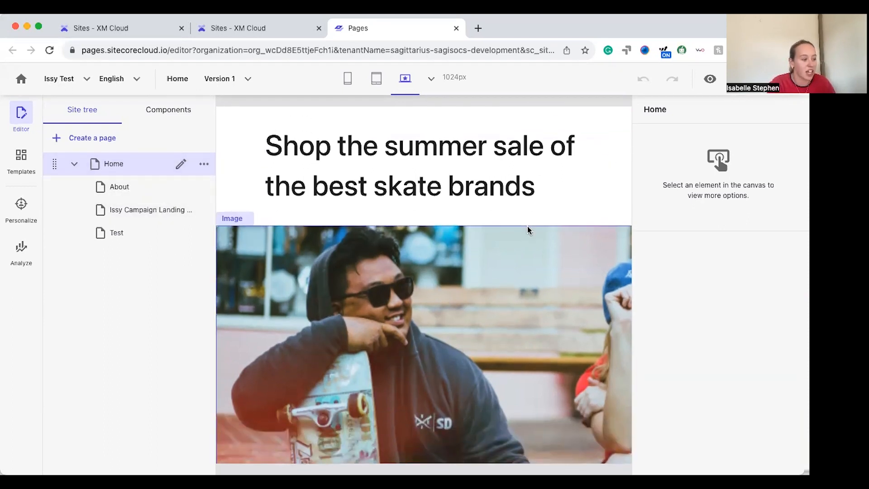
scroll(528, 230, up, 1)
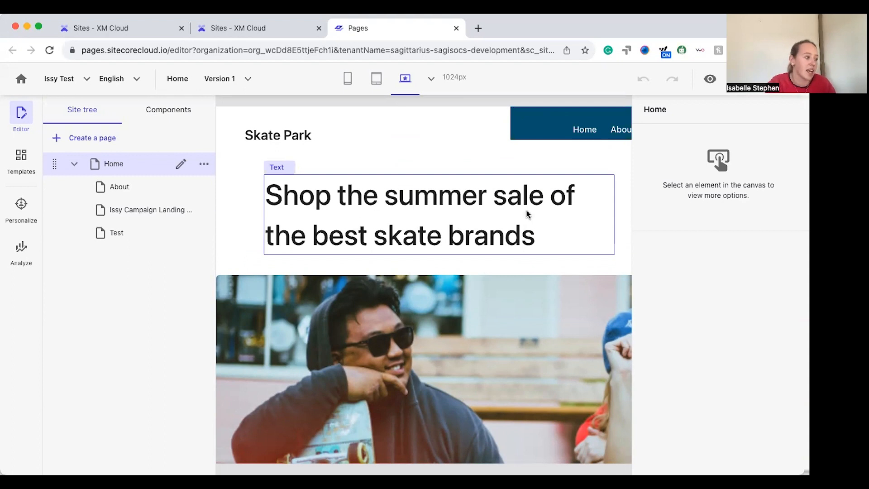
scroll(526, 210, down, 5)
scroll(526, 210, up, 5)
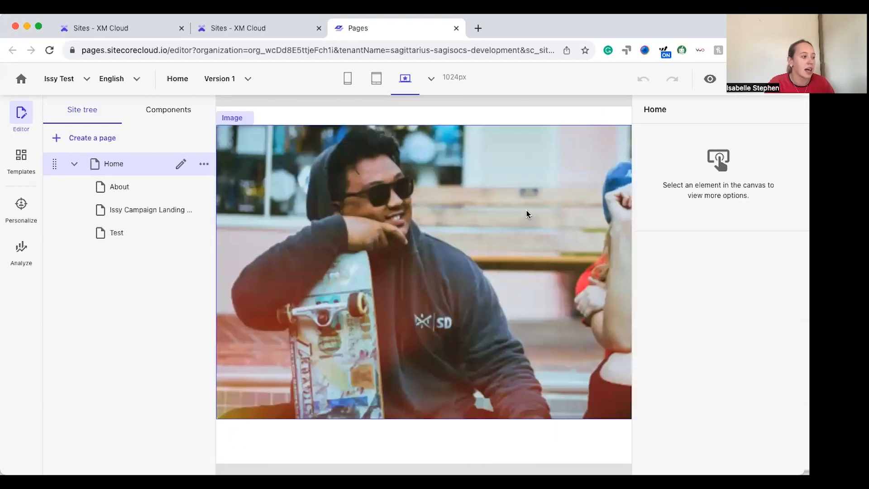
scroll(526, 210, down, 10)
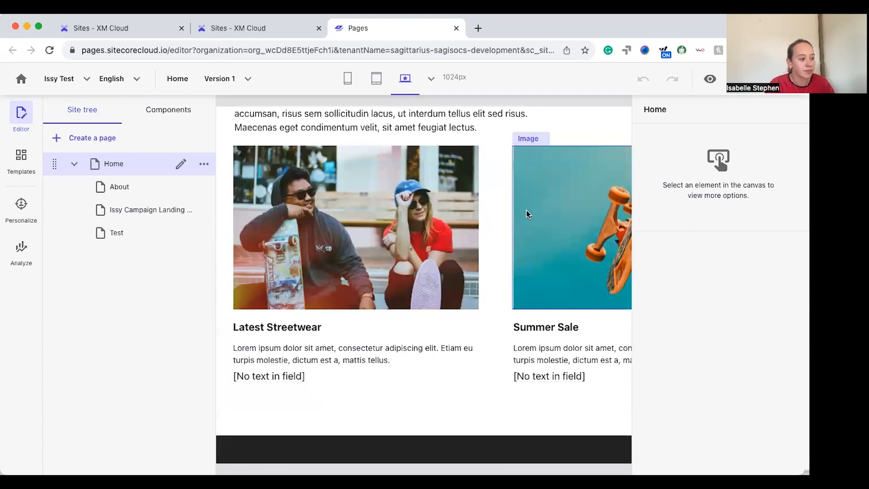
scroll(525, 210, up, 5)
scroll(475, 208, up, 5)
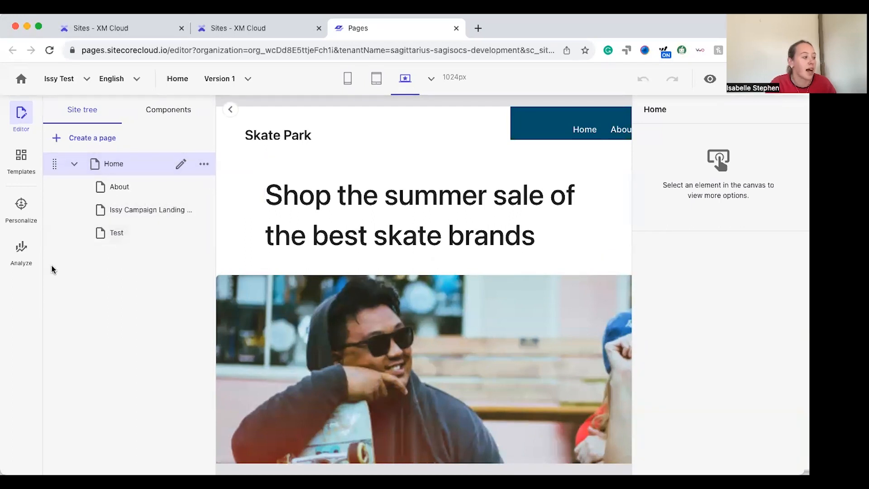
Start a new personalized page variant of the Home page named Test and continue to its audience definition.
click(20, 208)
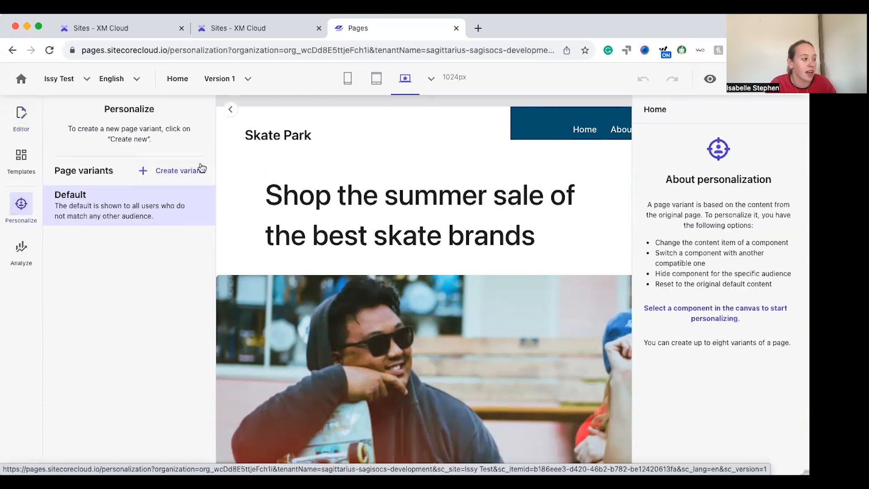
click(166, 177)
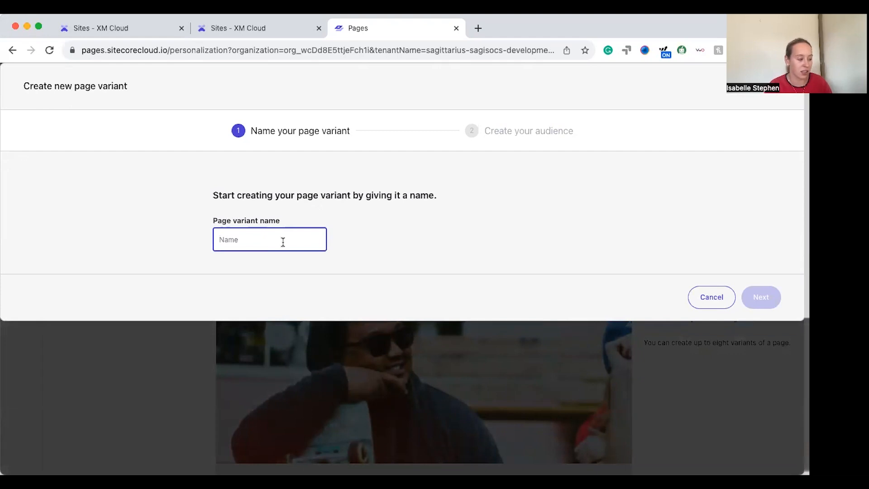
text(Test)
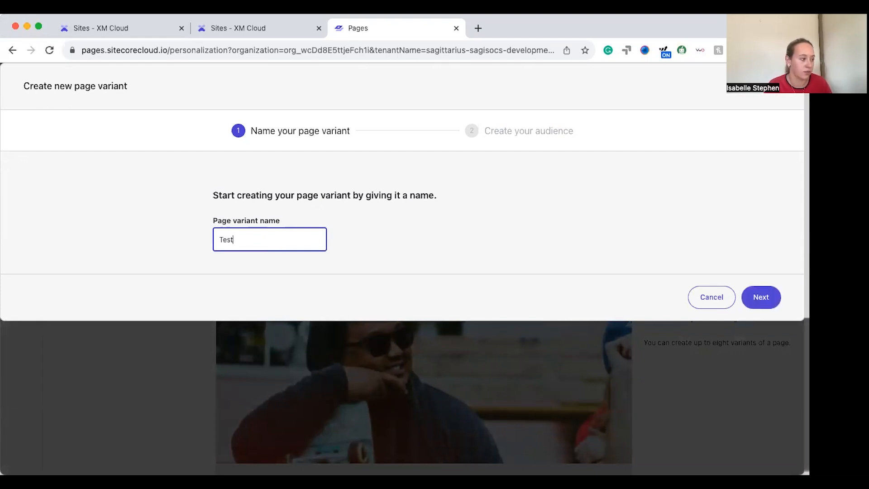
click(772, 297)
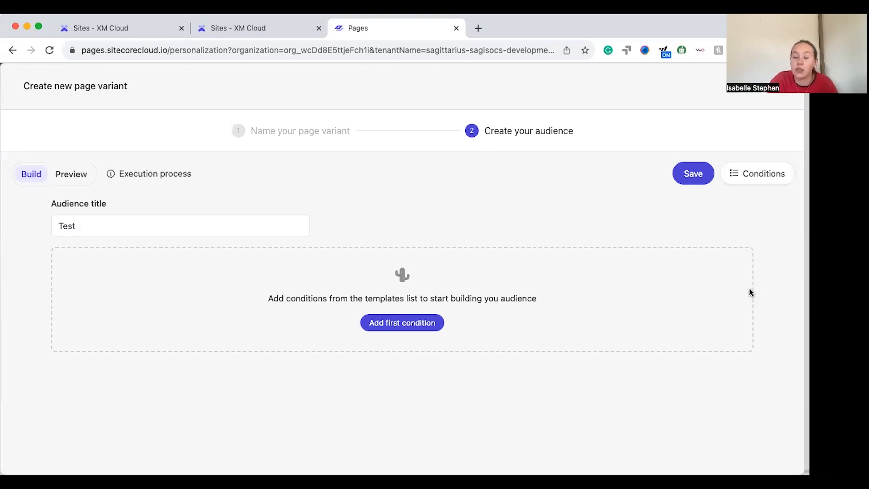
Add a New or returning visitor condition as the audience's first condition and set the visitor type to returning.
click(417, 324)
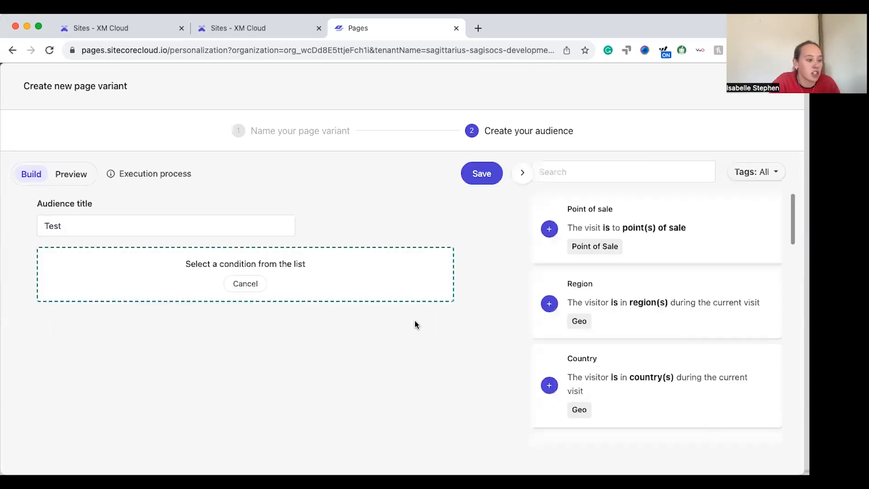
click(588, 173)
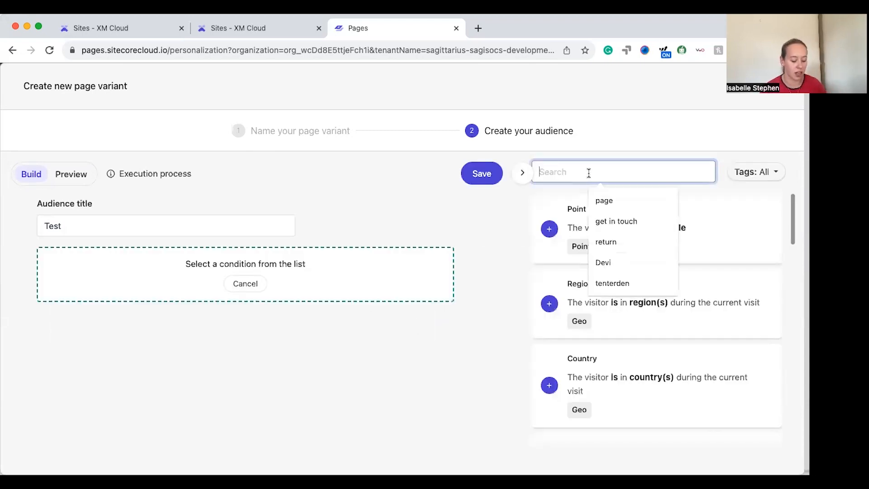
text(ret)
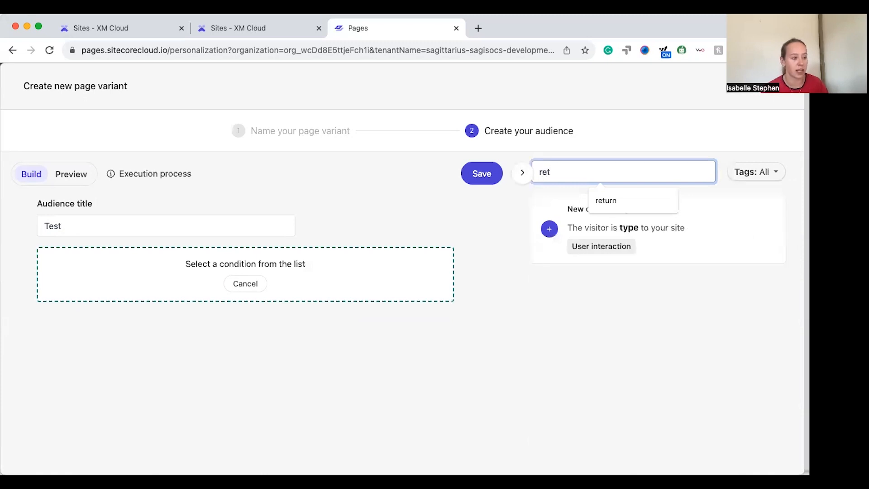
click(547, 231)
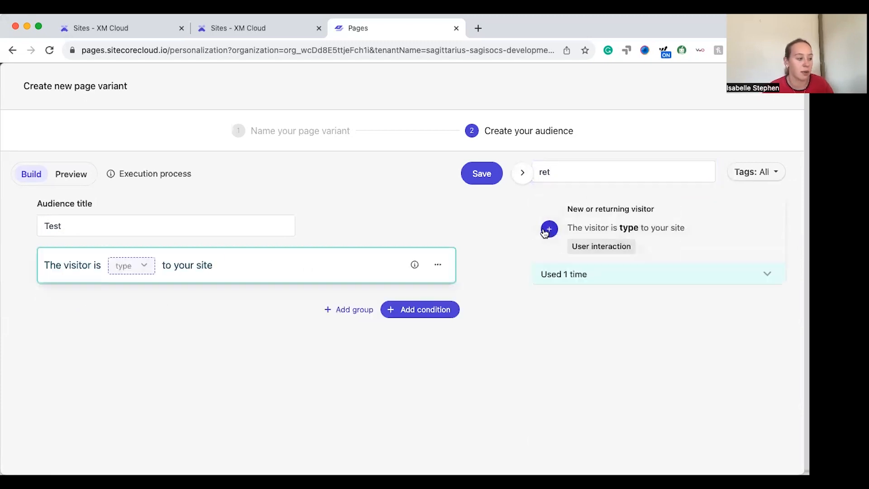
click(124, 265)
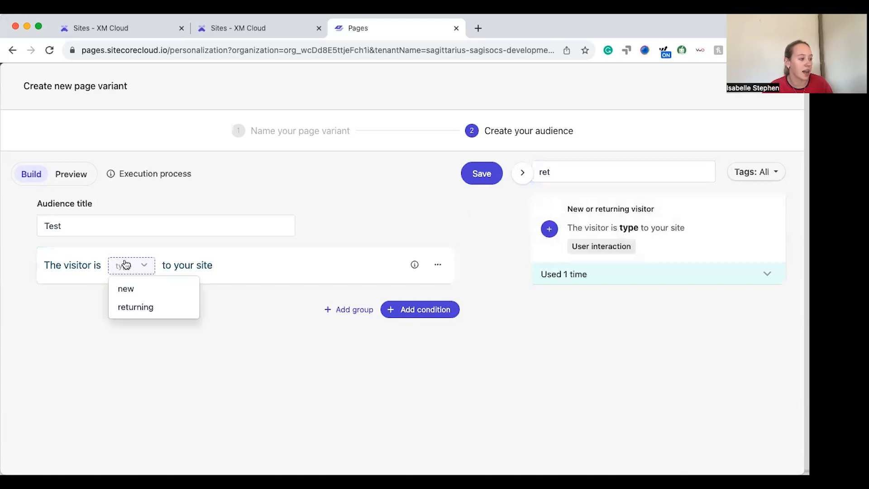
click(162, 315)
Add a second audience condition, joined with And, using the Page view template for the current visit.
click(428, 314)
click(690, 174)
drag(664, 172, 509, 168)
key(BackSpace)
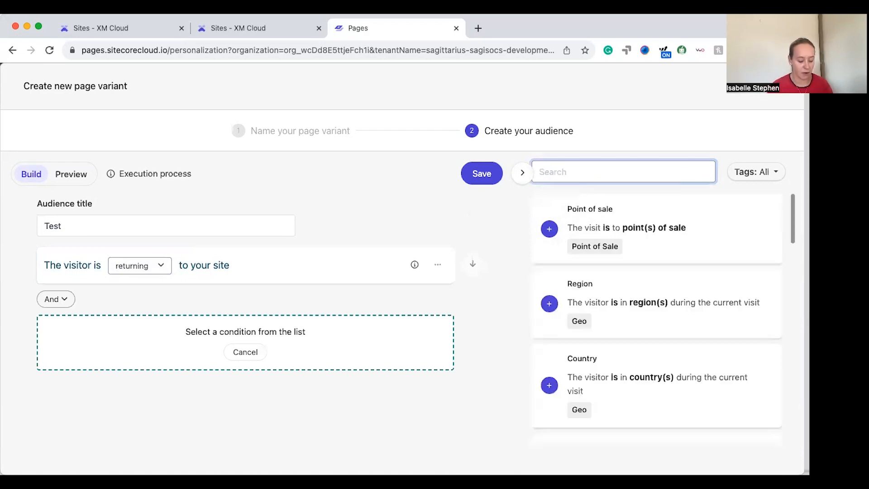
text(page)
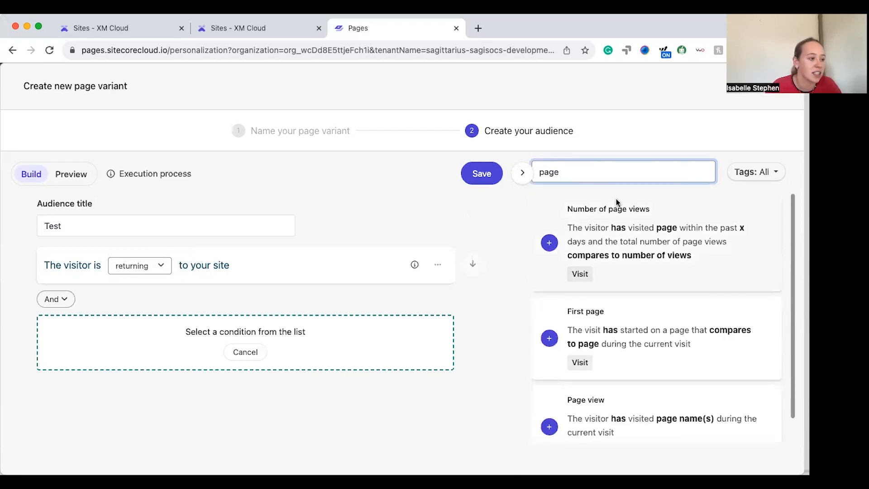
scroll(658, 246, down, 1)
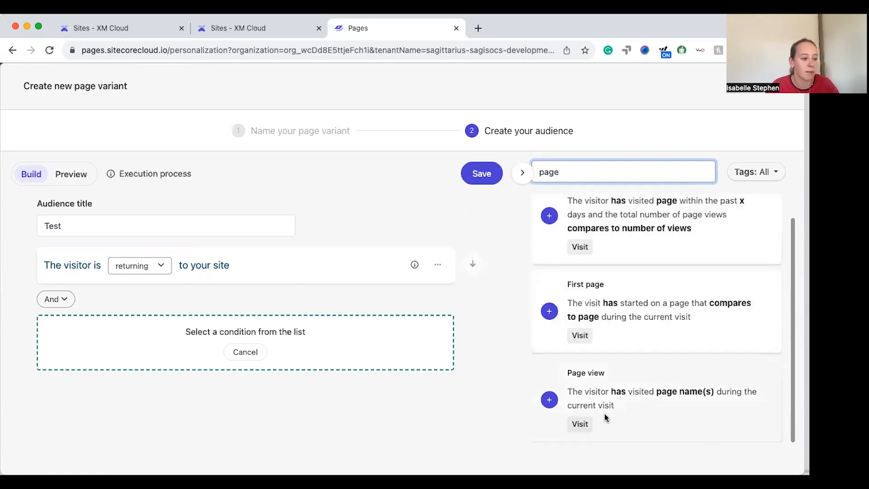
click(548, 399)
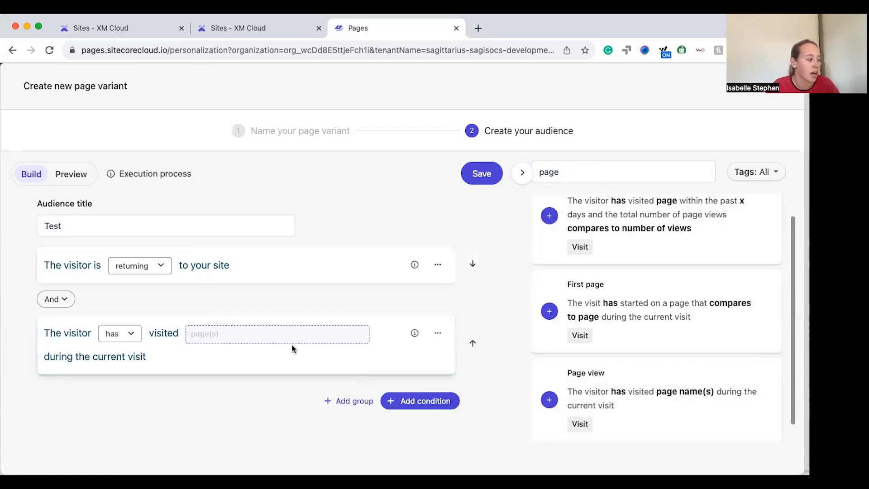
Enter the campaign landing page's name as the visited page in the second condition and save the audience.
click(258, 337)
text(Is)
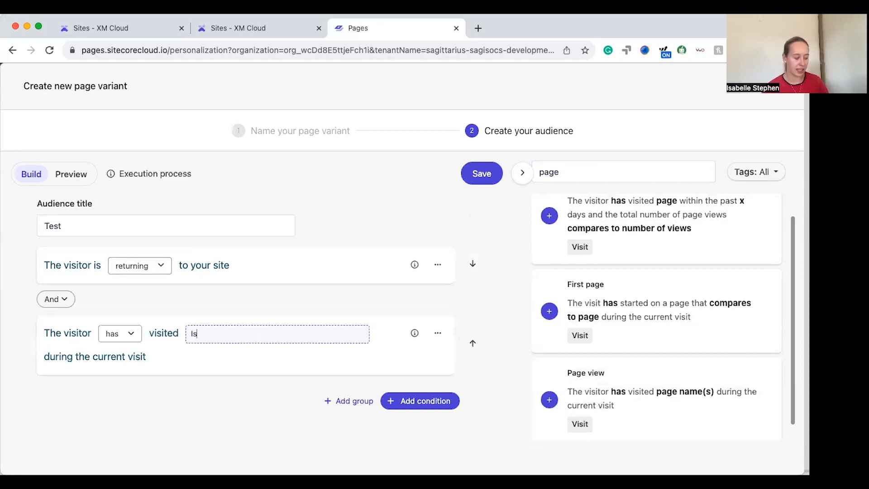
text(sy's Campaign La)
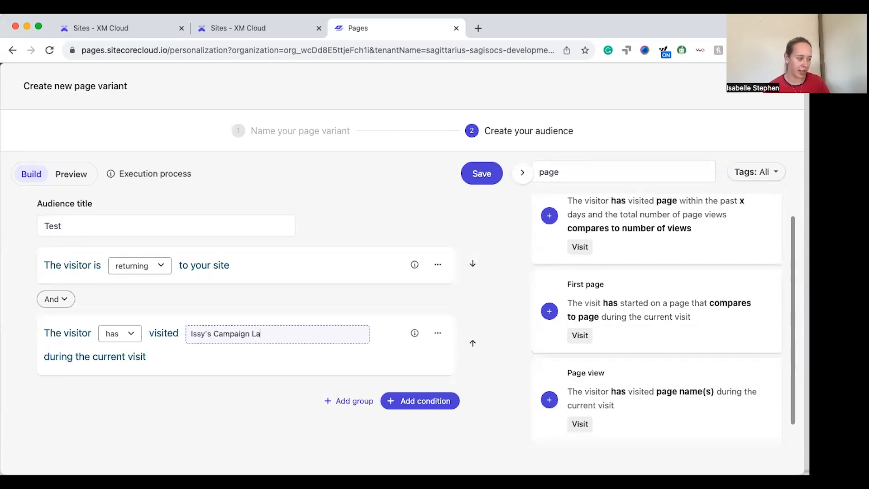
text(nding)
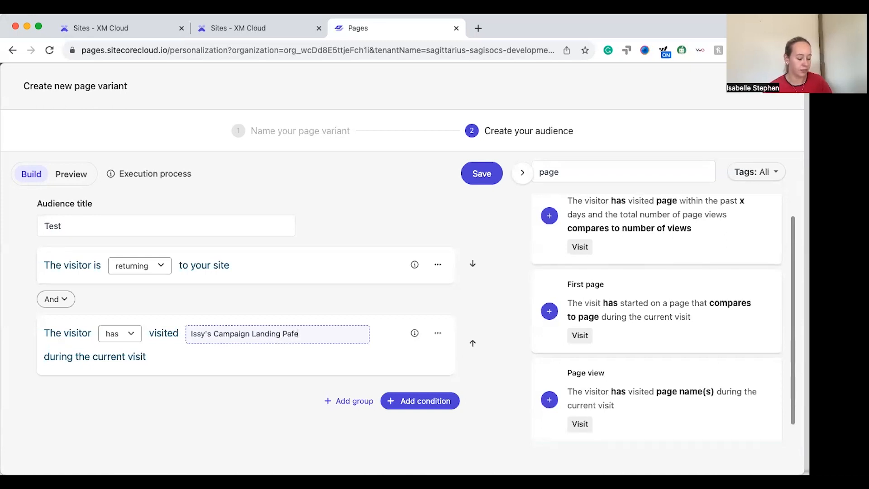
text( Page)
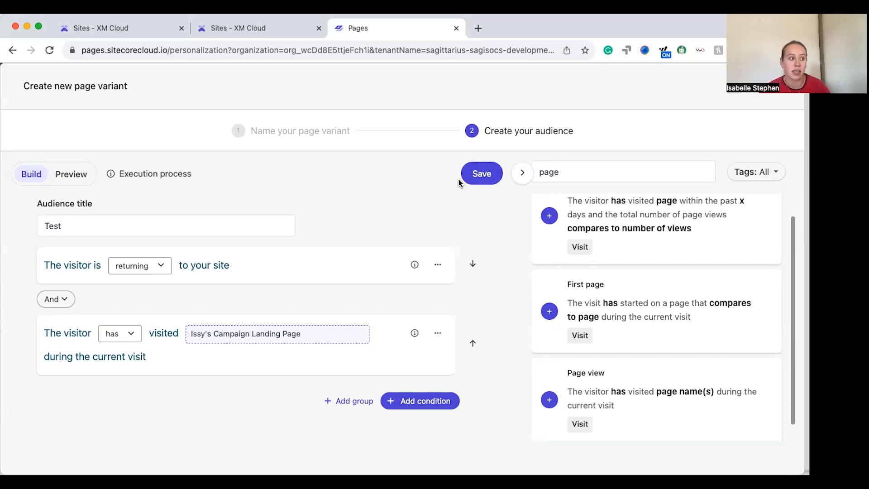
click(486, 180)
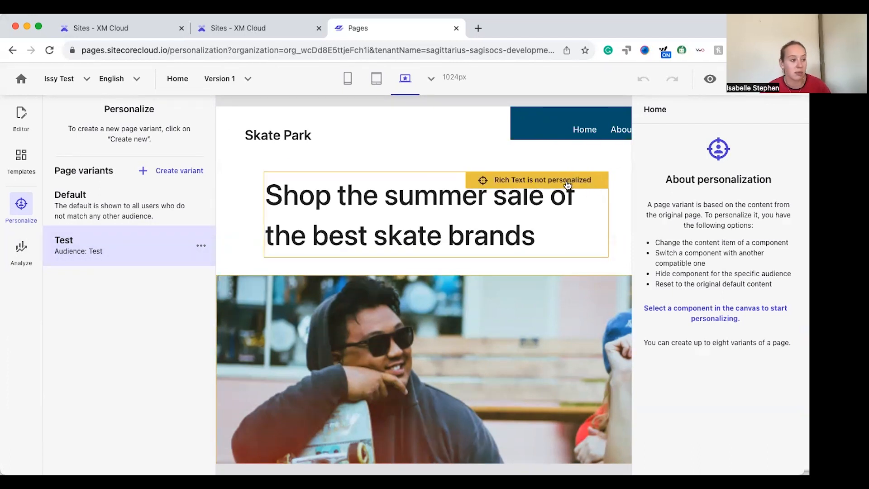
Create a Text content item named Personalised 1 under Texts and assign it to the heading's Rich Text component in the Test variant.
scroll(525, 407, down, 2)
scroll(525, 408, up, 2)
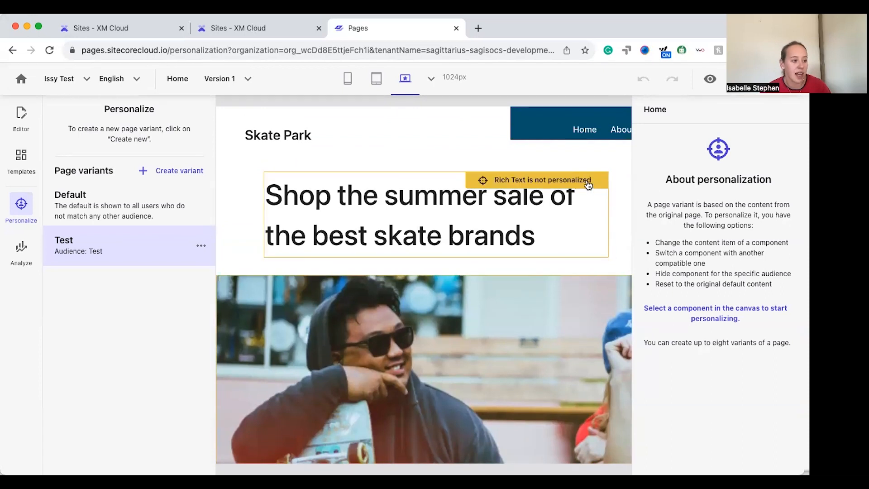
click(571, 181)
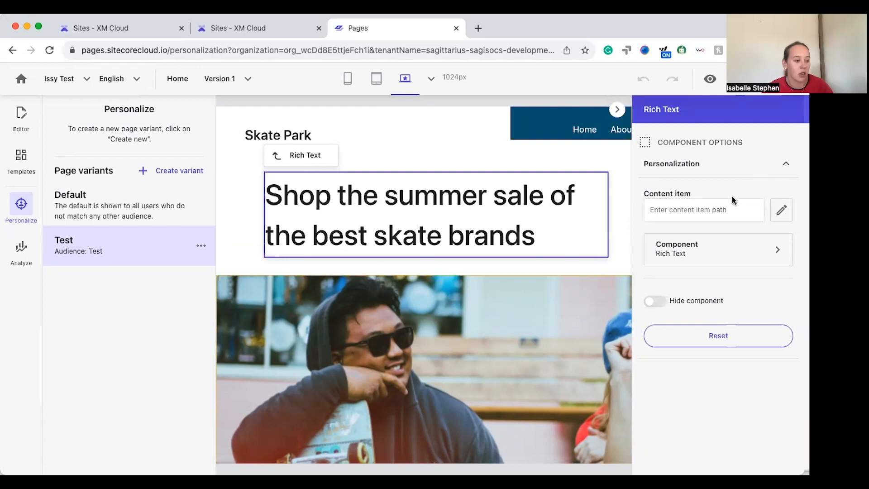
click(783, 218)
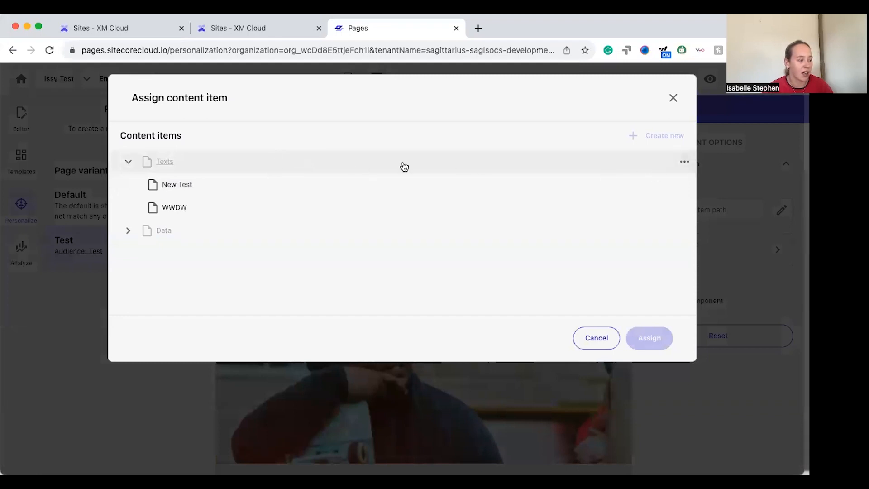
click(684, 162)
click(644, 189)
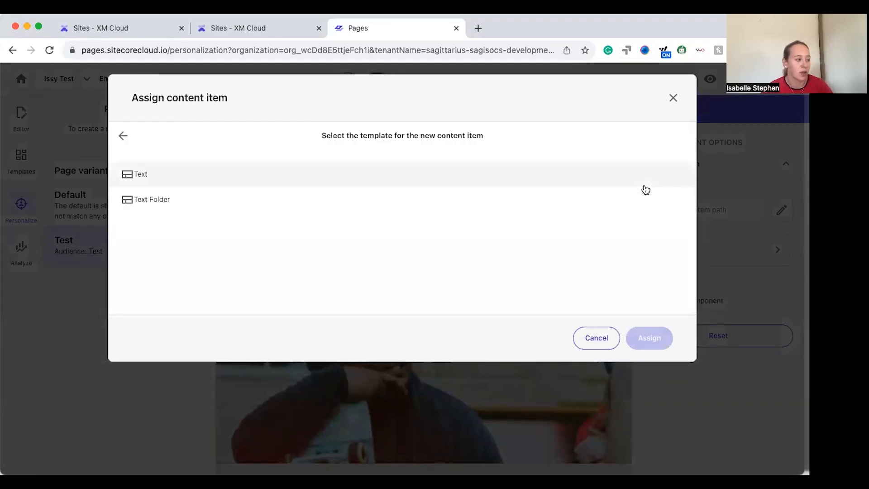
click(518, 176)
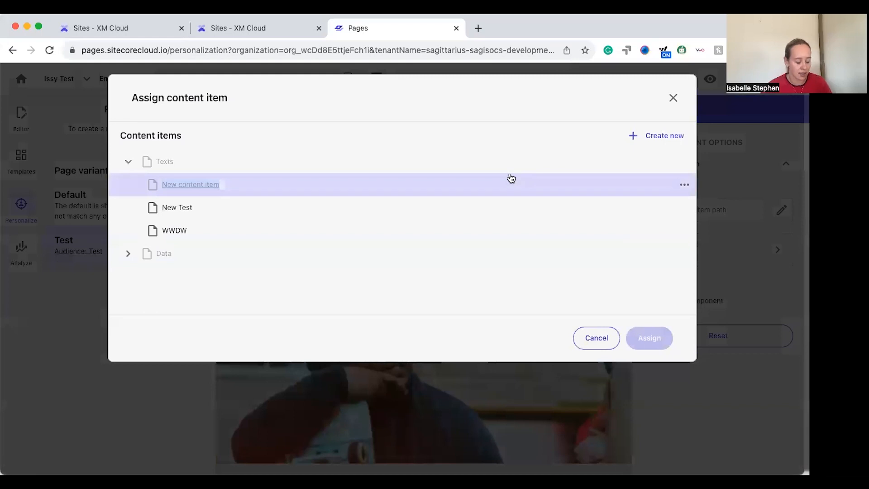
text(Personalised 1)
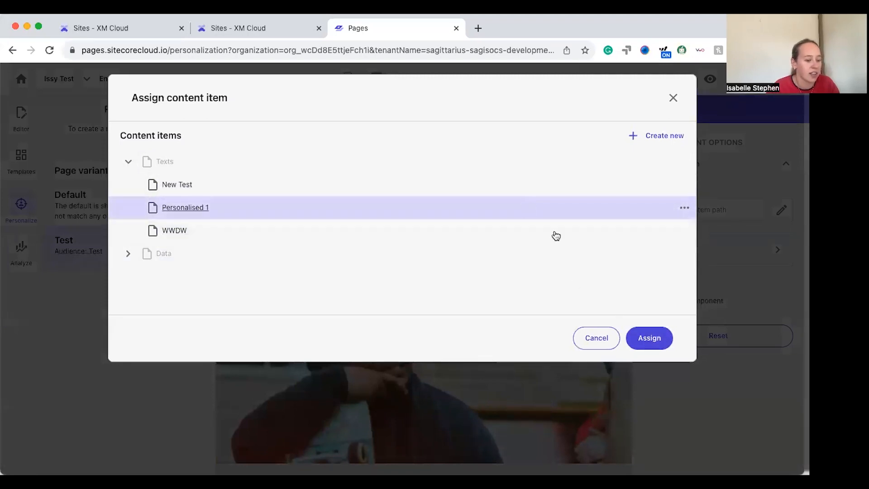
click(651, 335)
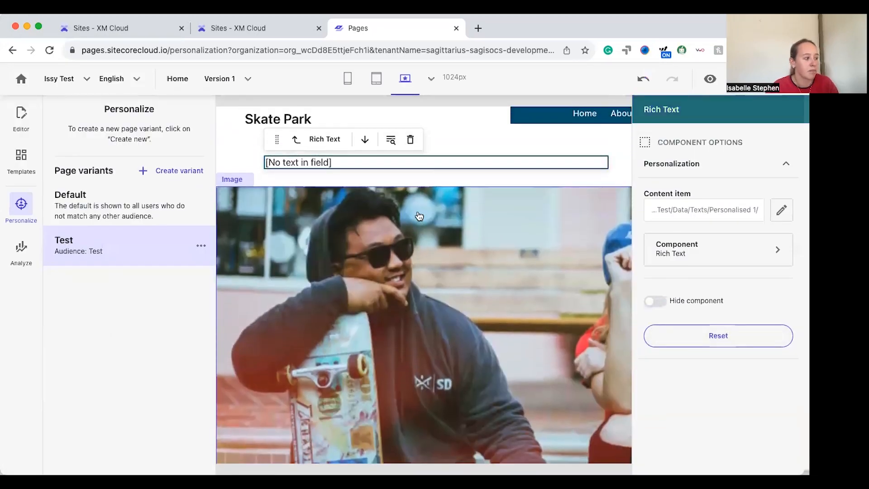
Format the empty text field above the banner image as Header 4.
click(373, 177)
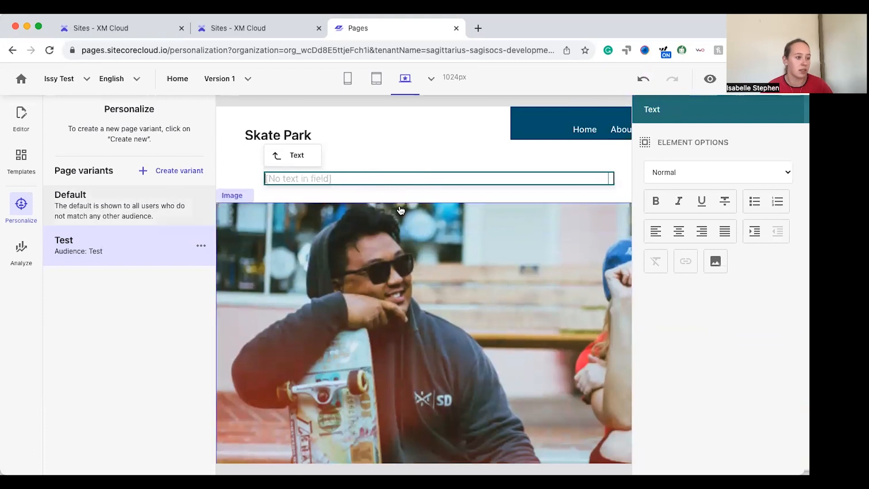
click(708, 172)
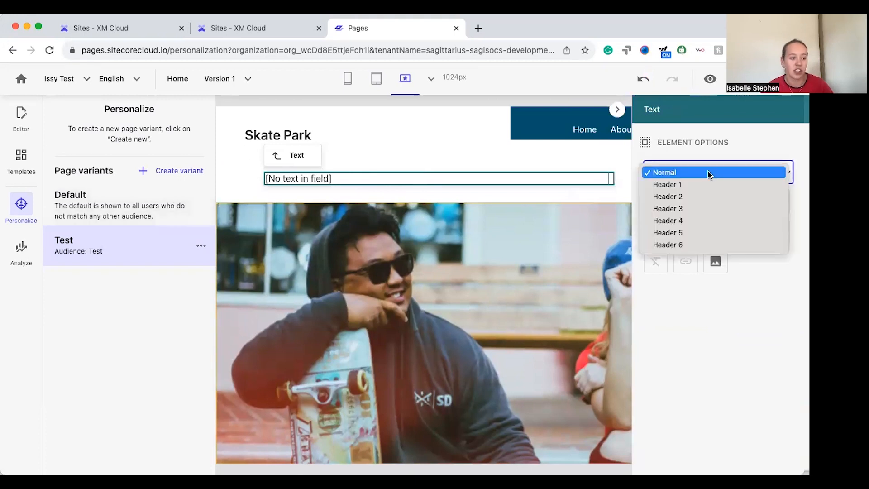
click(702, 219)
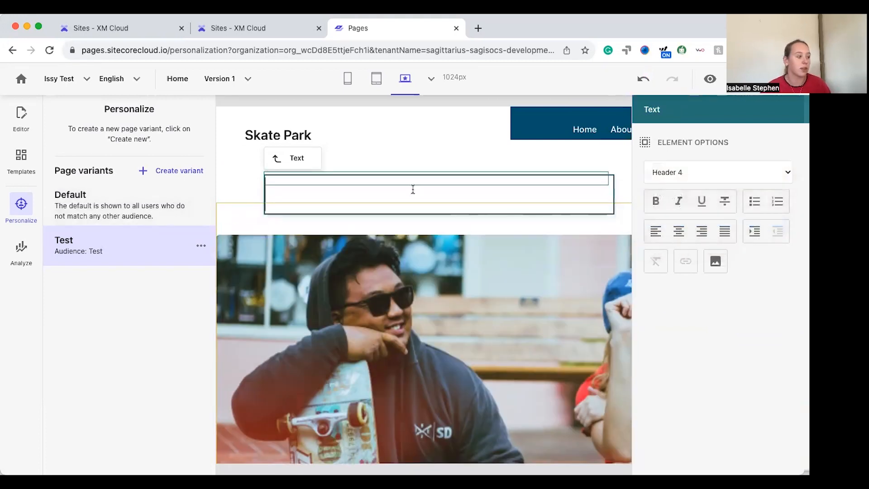